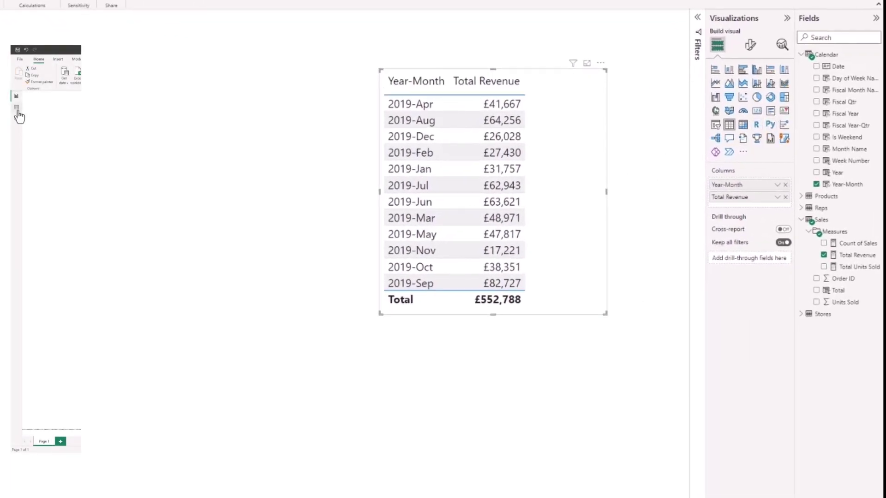
# - Switch to Data view to display the Calendar table with its Year-Month column
pyautogui.click(16, 108)
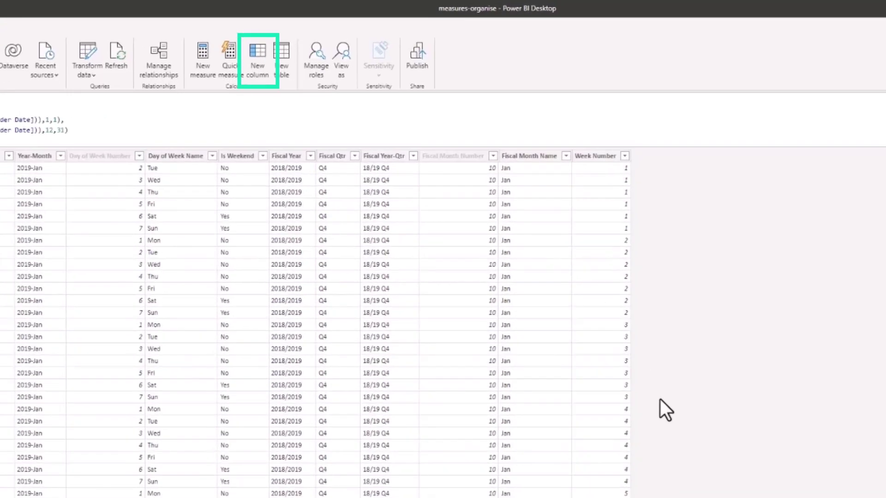
# - Add a new calculated column and replace its default name with Year-Month Index
pyautogui.click(262, 70)
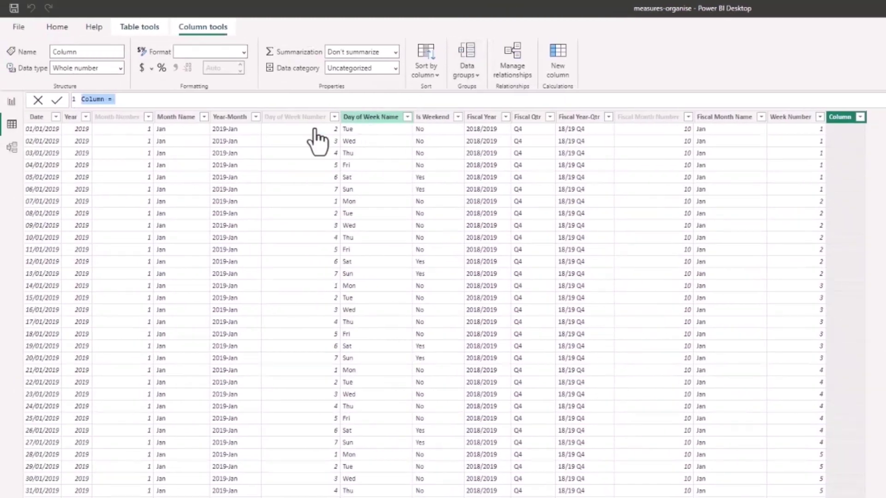
pyautogui.keyDown('ctrl'); pyautogui.scroll(5, 194, 105); pyautogui.keyUp('ctrl')
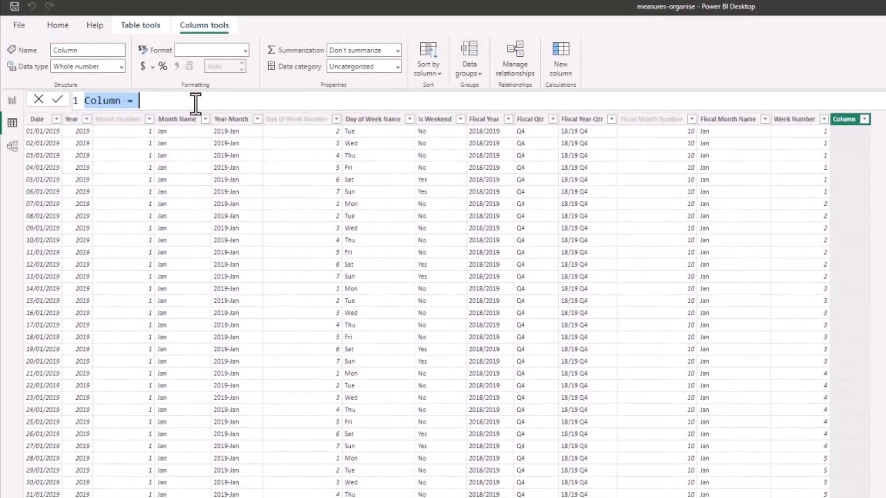
pyautogui.moveTo(162, 83); pyautogui.dragTo(115, 96)
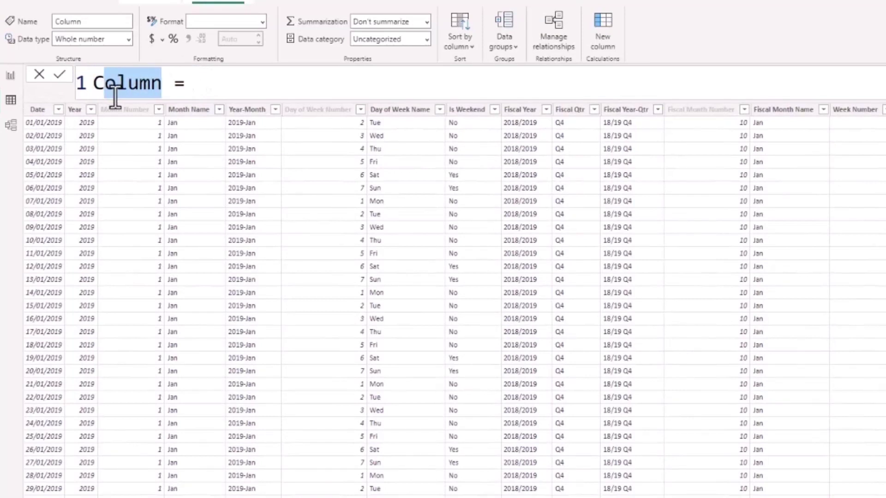
pyautogui.write('Year')
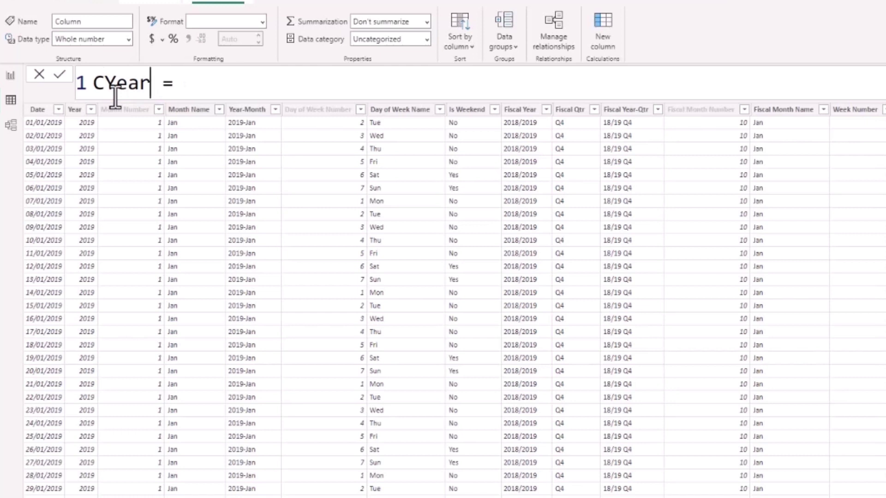
pyautogui.write('-#mointh Inde')
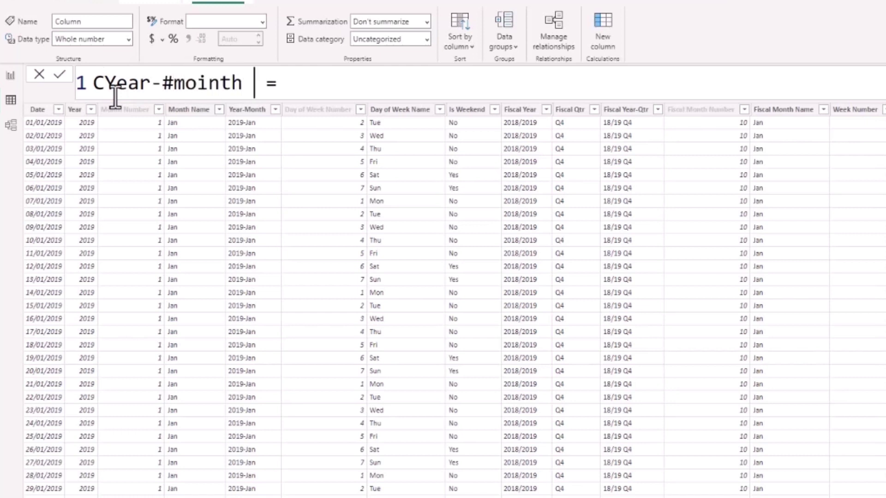
pyautogui.write('x')
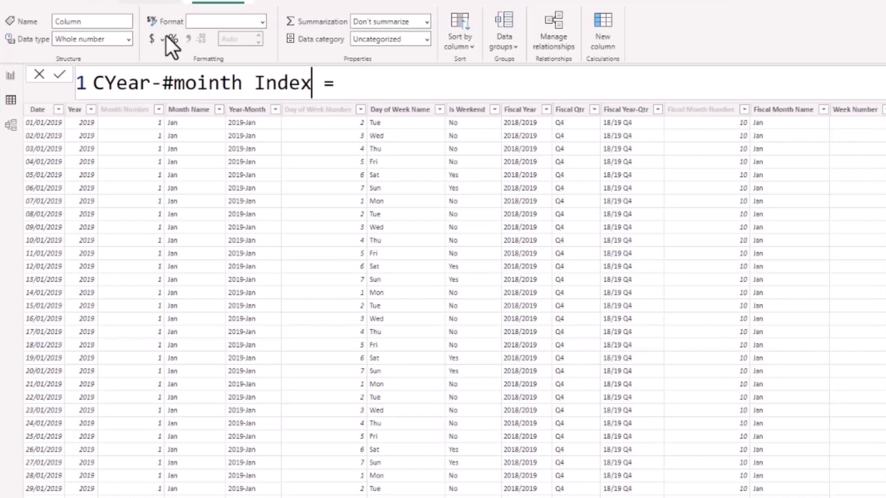
# - Fix the typos in the column name so it reads exactly 'Year-Month Index'
pyautogui.click(208, 83)
pyautogui.press('BackSpace')
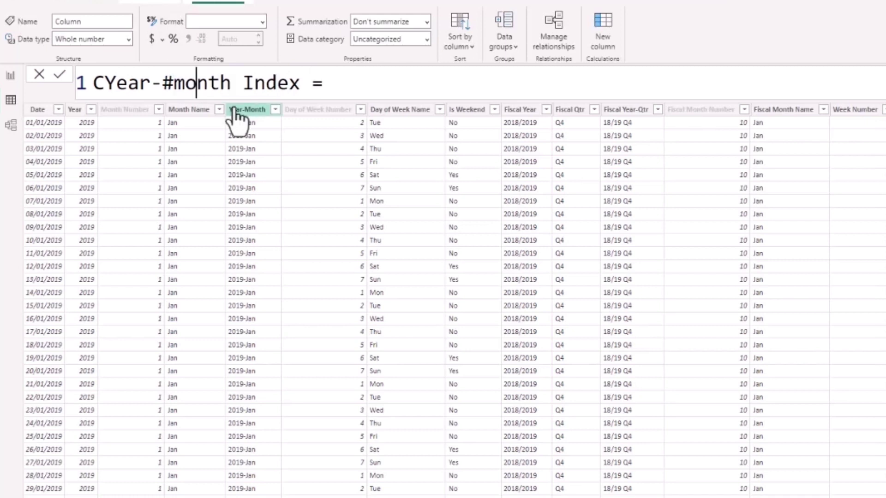
pyautogui.press('Left')
pyautogui.press('Left')
pyautogui.press('Left')
pyautogui.press('Left')
pyautogui.press('Left')
pyautogui.press('Left')
pyautogui.press('Left')
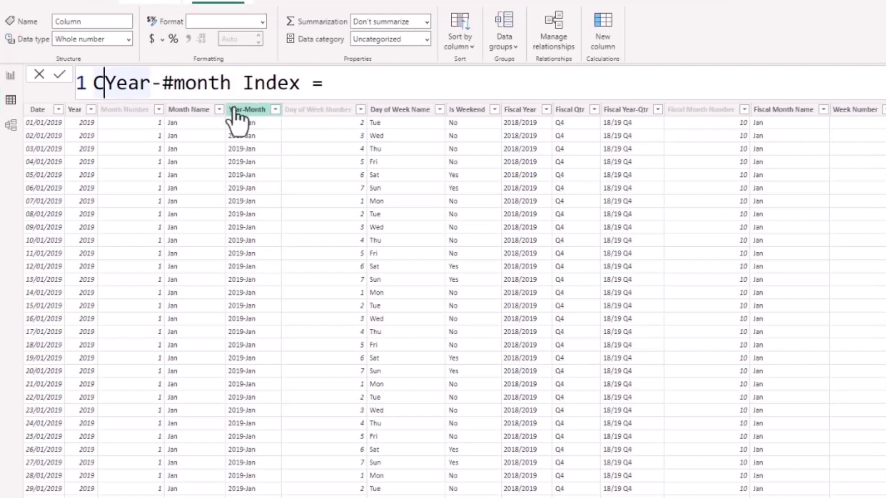
pyautogui.press('BackSpace')
pyautogui.press('Right')
pyautogui.press('Right')
pyautogui.press('Right')
pyautogui.press('Right')
pyautogui.press('Right')
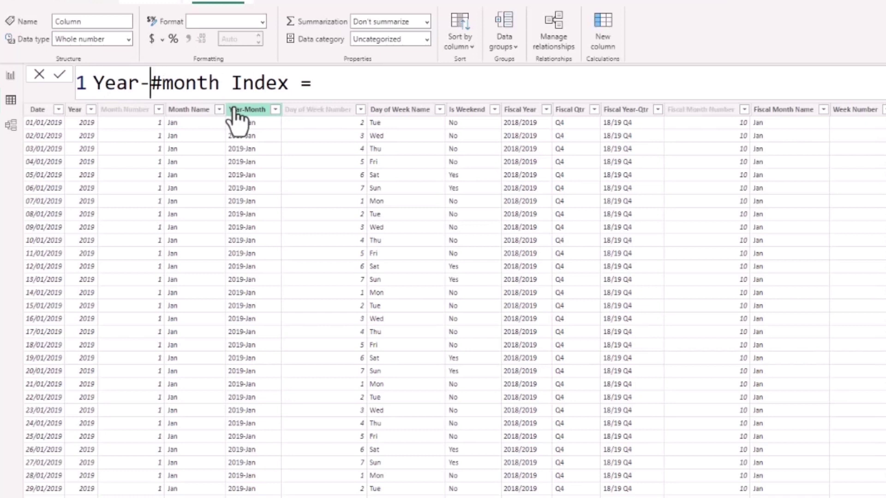
pyautogui.press('Delete')
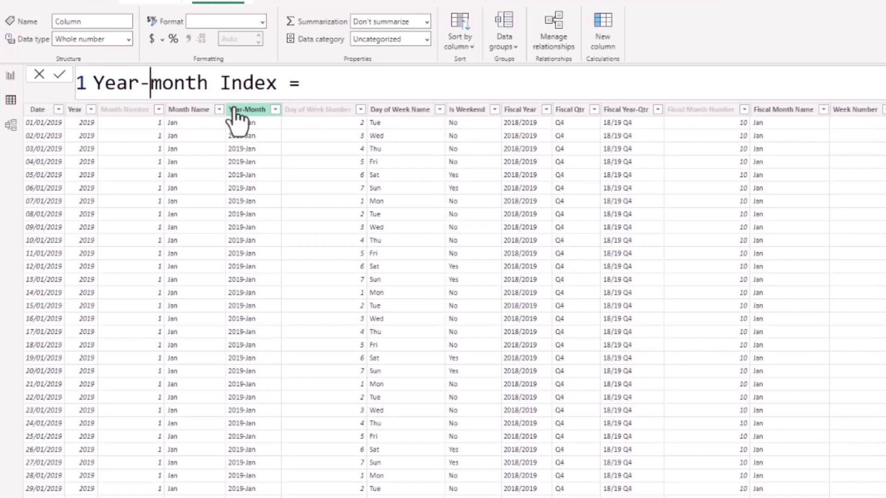
pyautogui.press('Delete')
pyautogui.write('M')
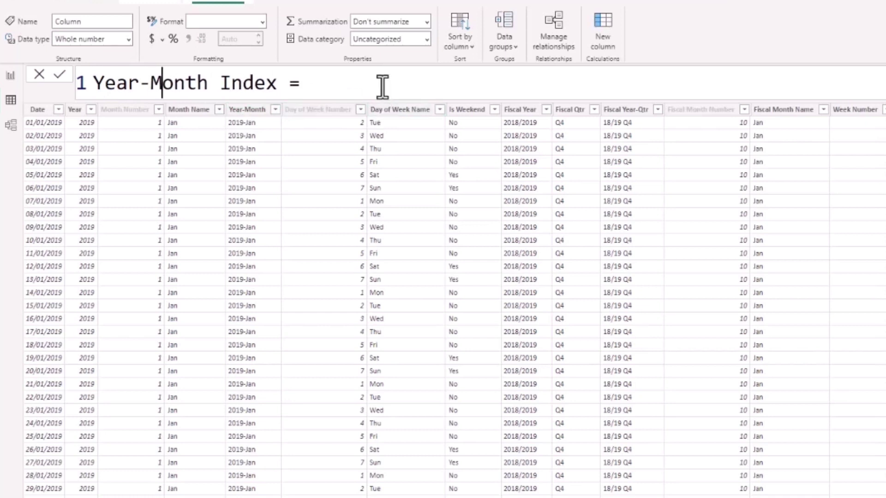
pyautogui.press('End')
# - Enter the formula 'Calendar'[Year]*12+'Calendar'[Month Number], picking both columns from autocomplete
pyautogui.write('cal')
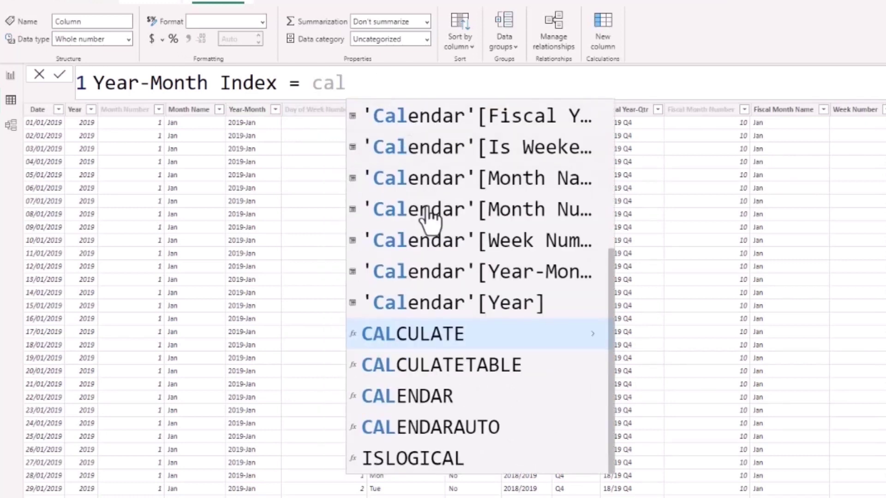
pyautogui.click(446, 304)
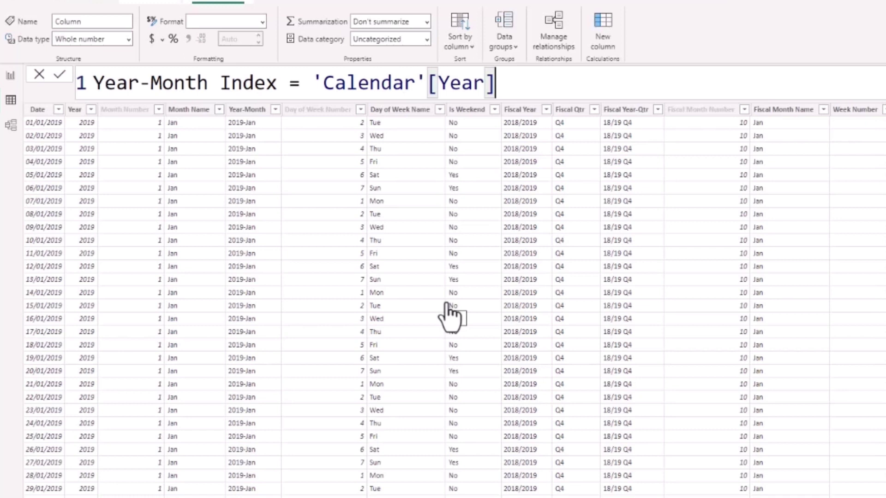
pyautogui.write('*12')
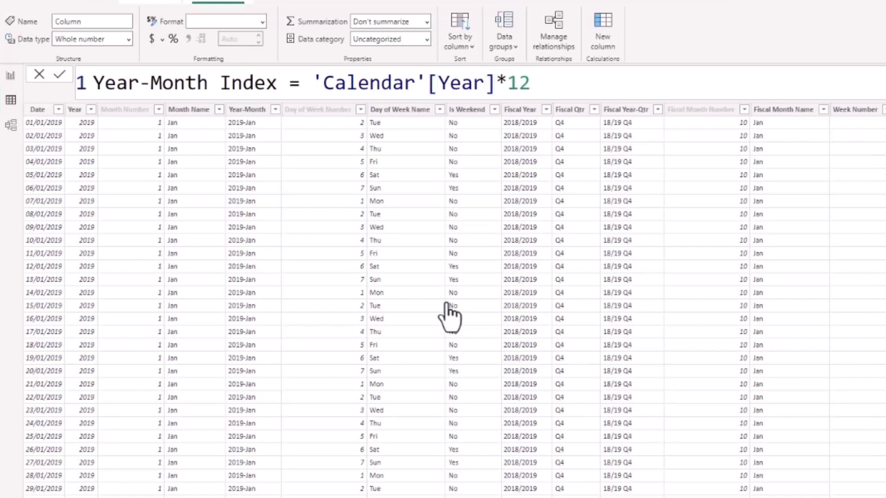
pyautogui.write('+cal')
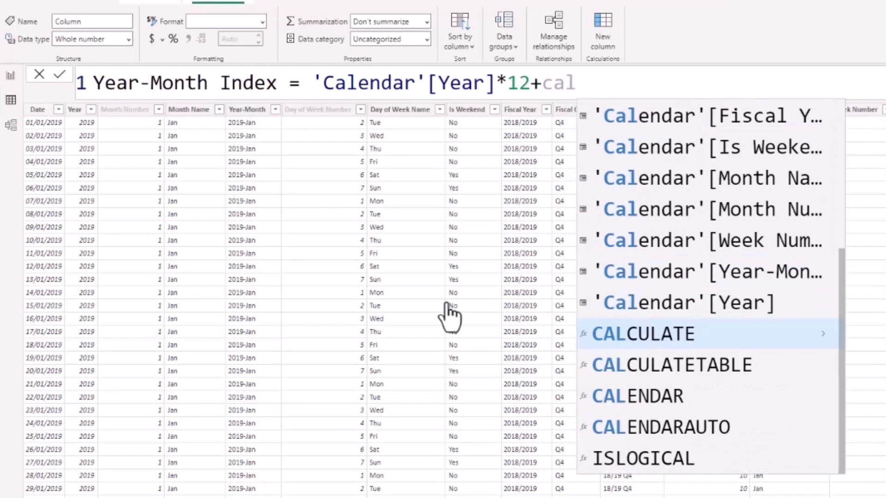
pyautogui.click(702, 213)
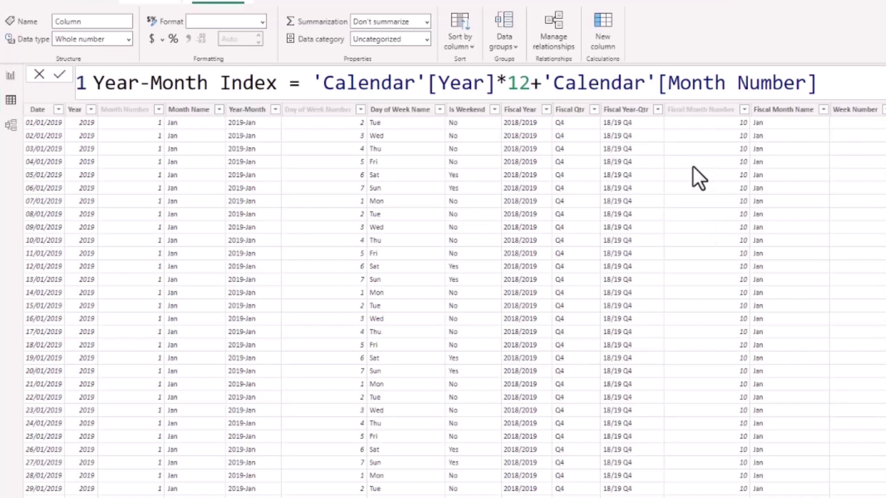
# - Commit the formula, creating Year-Month Index with 24229 for January 2019
pyautogui.press('Return')
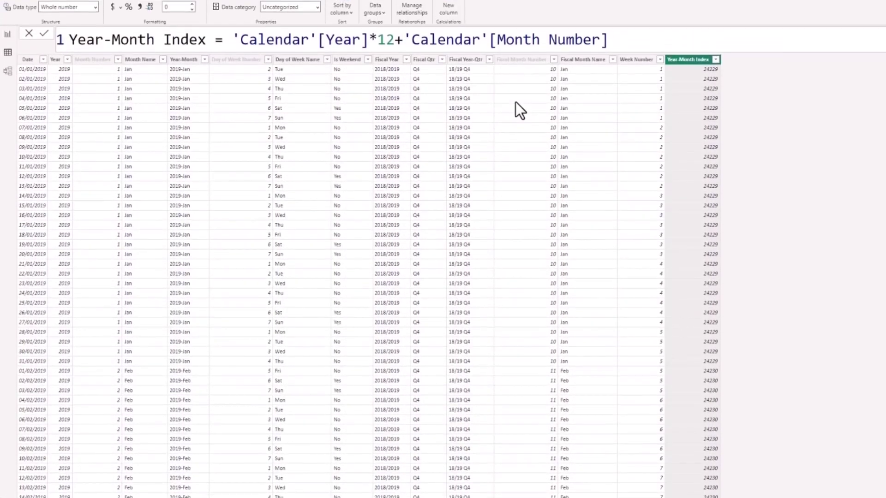
# - Set the Year-Month column's Sort by column option to Year-Month Index
pyautogui.click(183, 59)
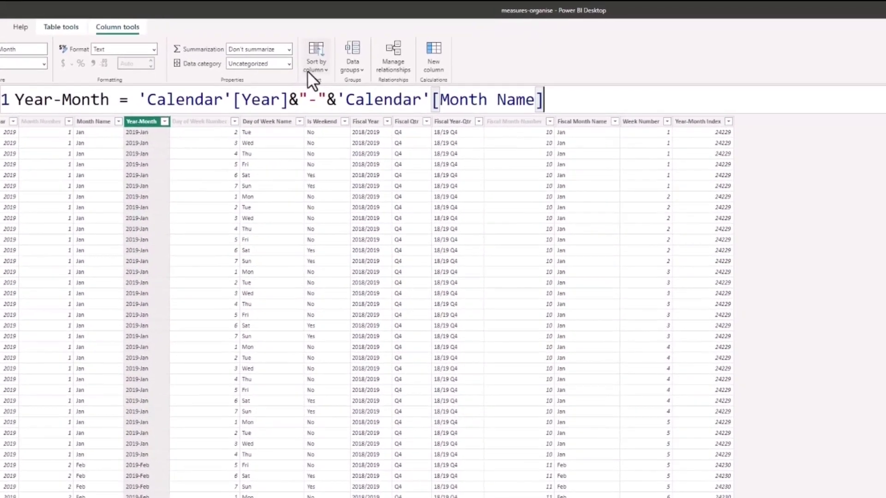
pyautogui.click(307, 70)
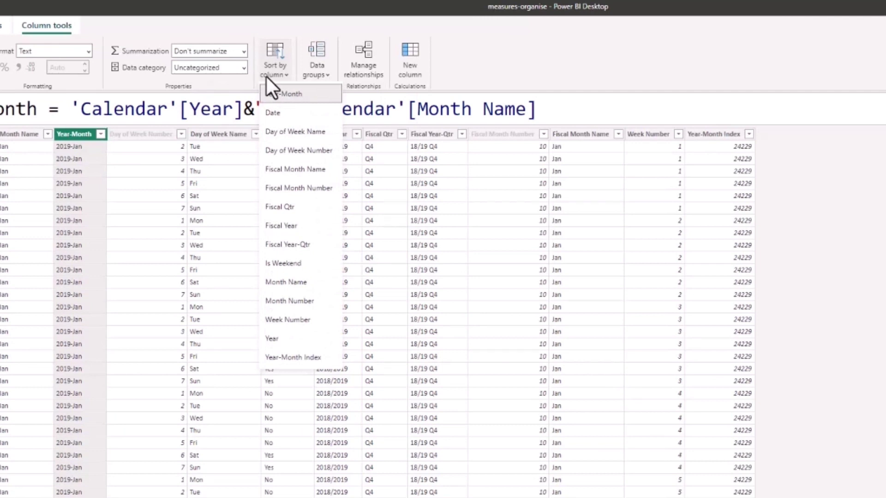
pyautogui.click(306, 358)
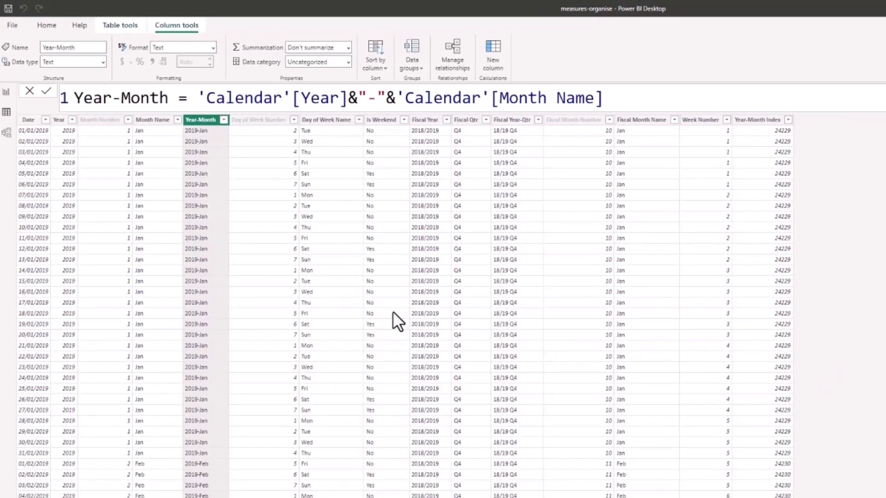
# - Switch to Report view to confirm the table lists 2019-Jan through 2019-Dec in order
pyautogui.click(8, 94)
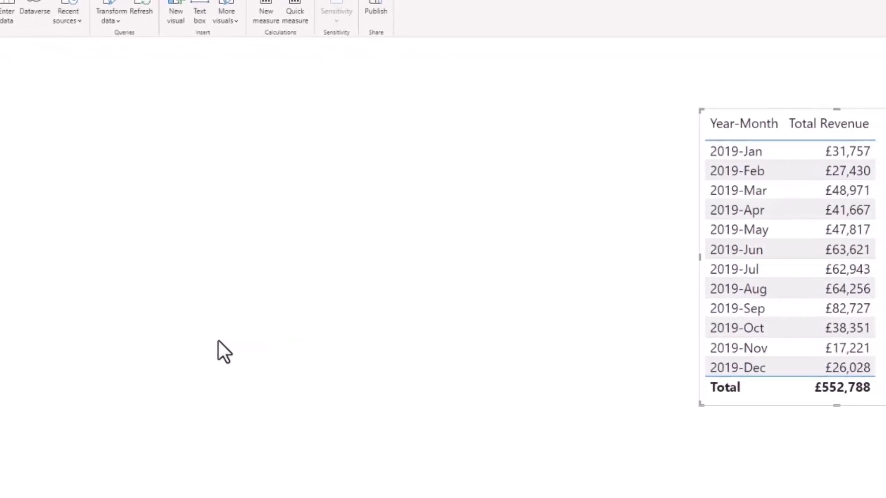